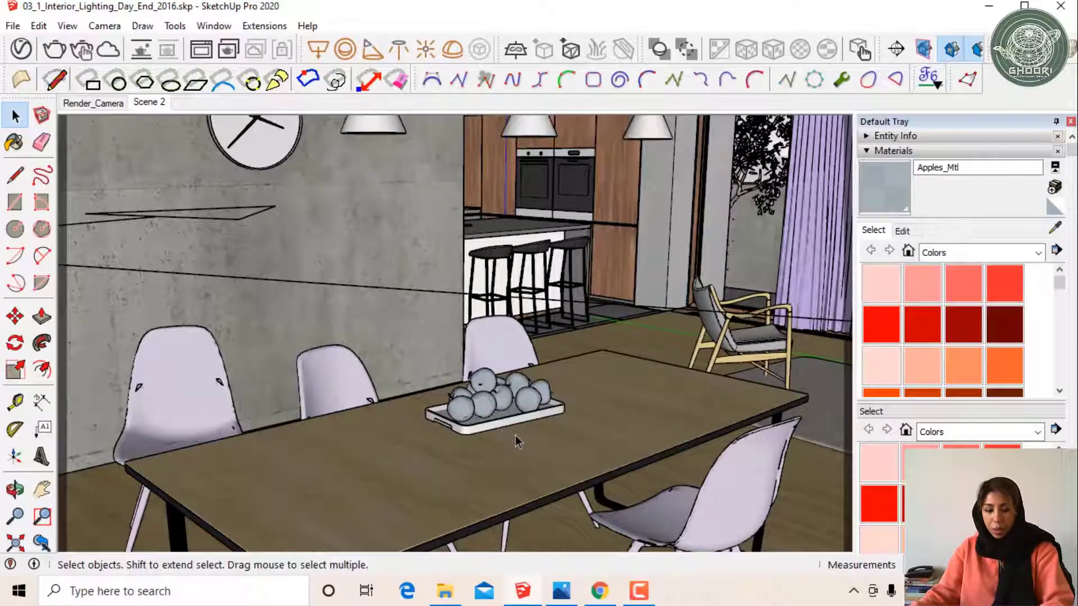
Orbit the view to frame the dining table with its apple tray and the adjacent staircase.
{"action": "mouse_move", "coordinate": [516, 442]}
{"action": "middle_mouse_down"}
{"action": "mouse_move", "coordinate": [212, 449]}
{"action": "mouse_move", "coordinate": [174, 435]}
{"action": "middle_mouse_up"}
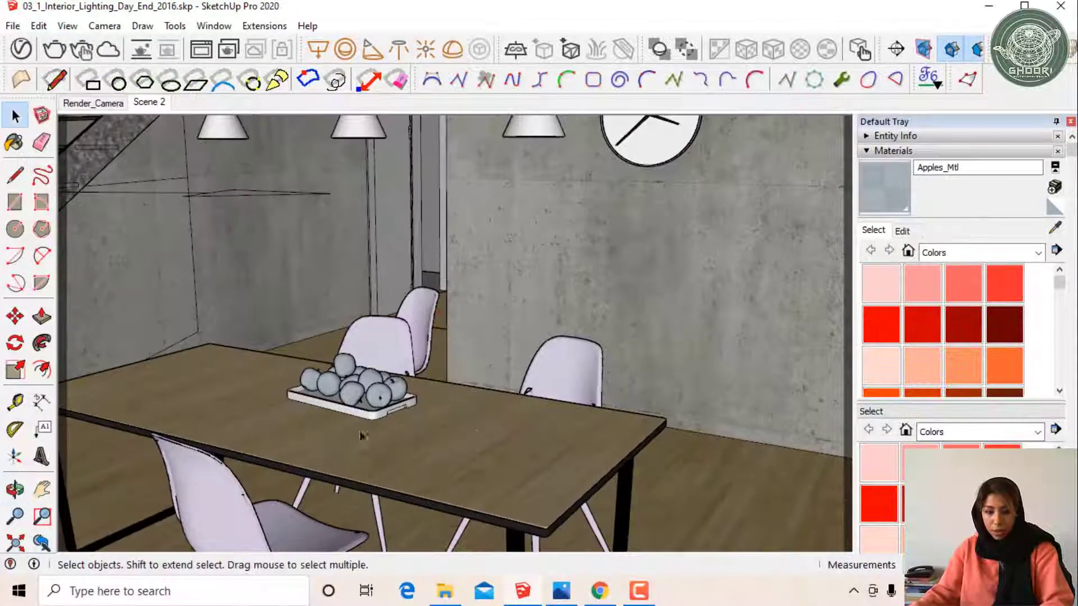
{"action": "mouse_move", "coordinate": [475, 423]}
{"action": "middle_mouse_down"}
{"action": "mouse_move", "coordinate": [398, 446]}
{"action": "mouse_move", "coordinate": [503, 415]}
{"action": "middle_mouse_up"}
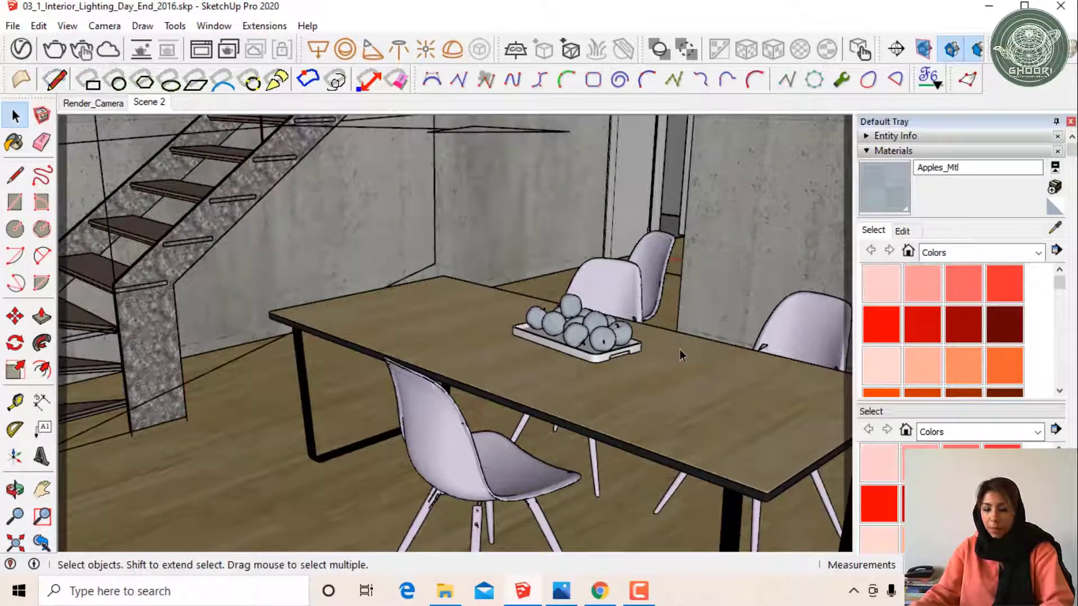
In the V-Ray Asset Editor, set the camera Type to VR Spherical Panorama.
{"action": "left_click", "coordinate": [21, 49]}
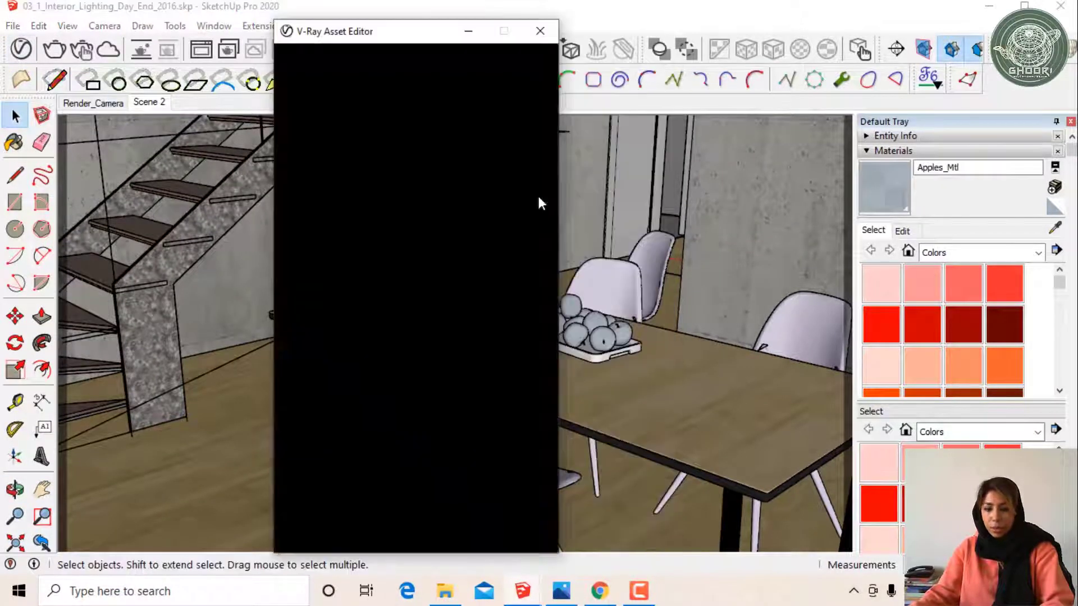
{"action": "left_click_drag", "start_coordinate": [437, 32], "coordinate": [517, 41]}
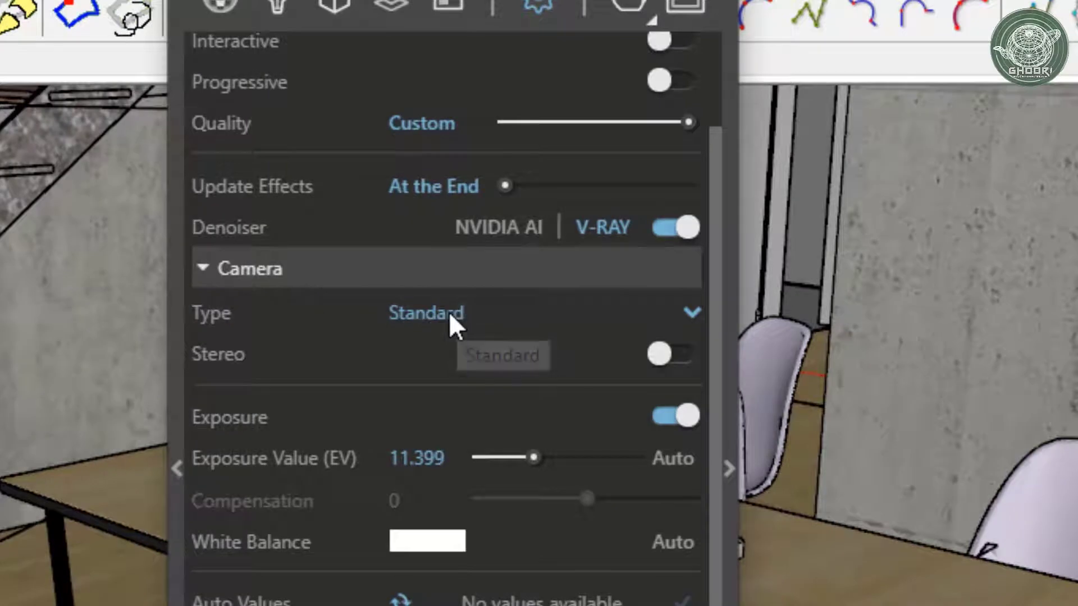
{"action": "left_click", "coordinate": [450, 314]}
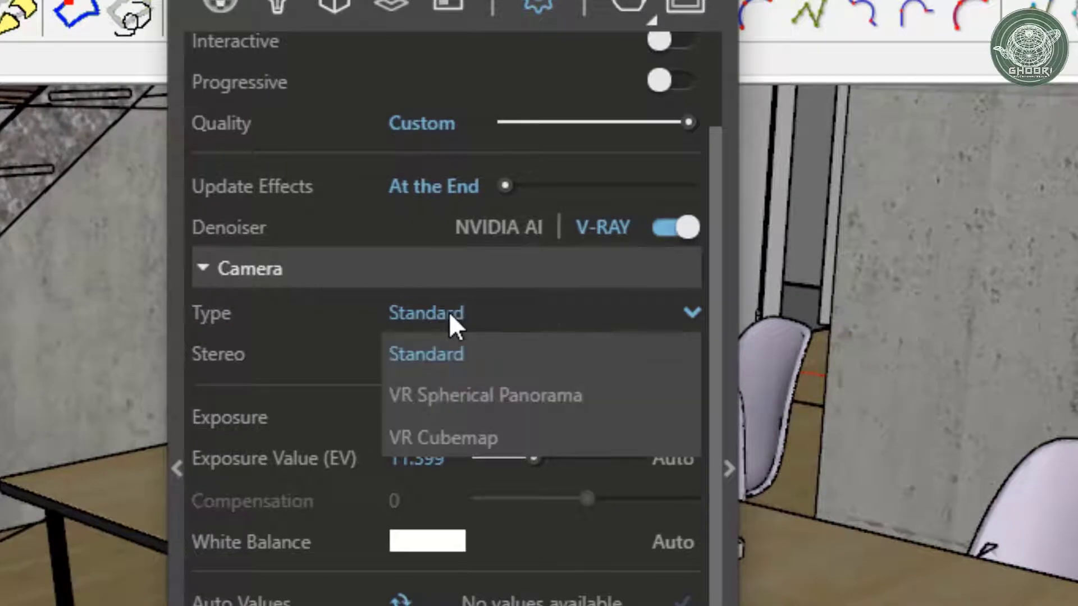
{"action": "left_click", "coordinate": [480, 394]}
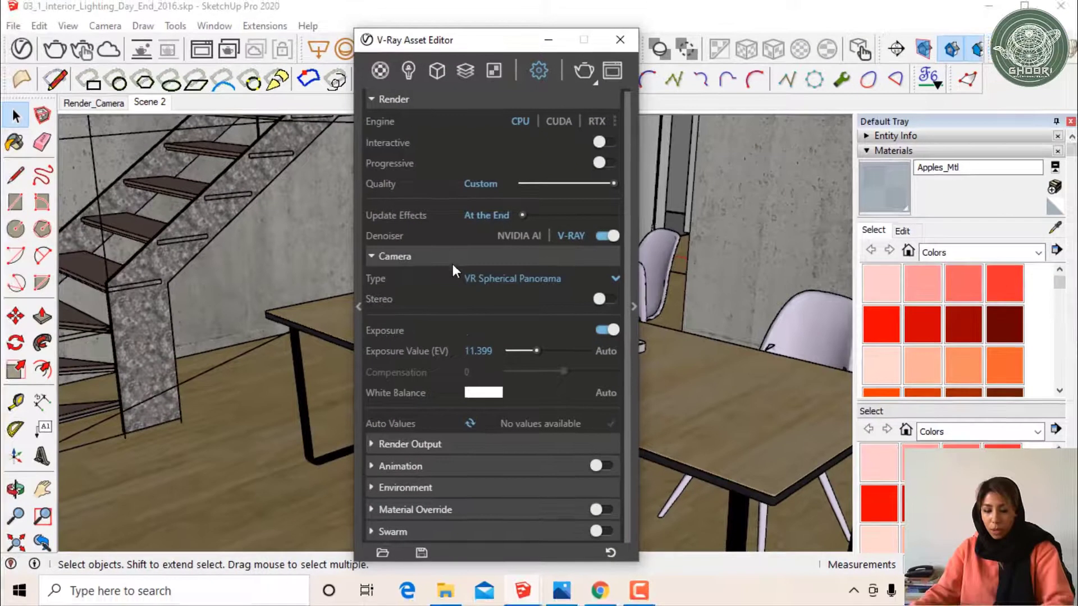
Change the Render Output image width from 3374 to 3000, making the height 1500.
{"action": "left_click", "coordinate": [450, 442]}
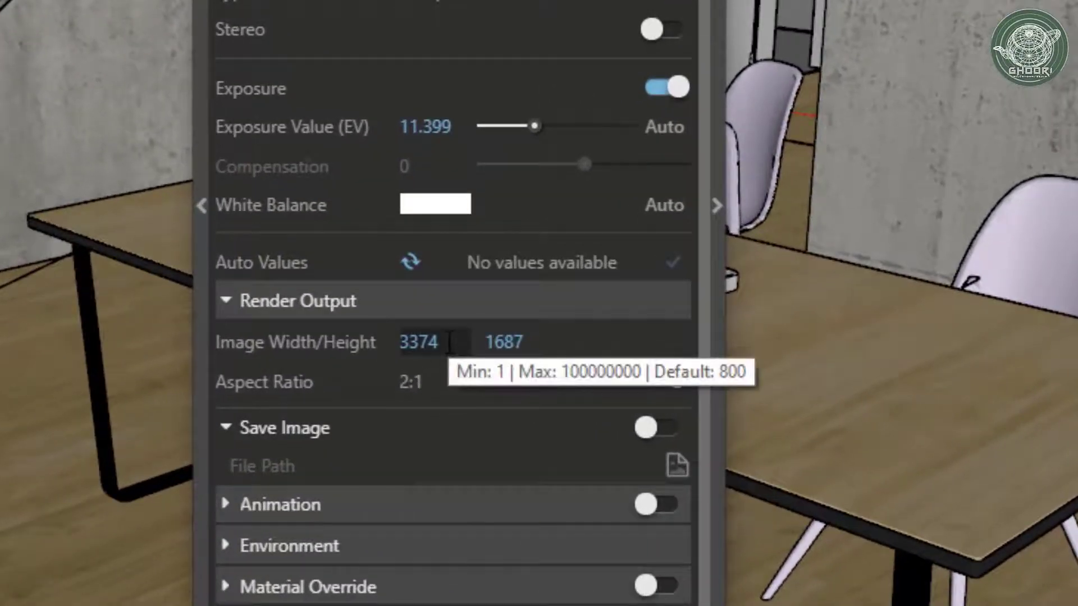
{"action": "double_click", "coordinate": [448, 342]}
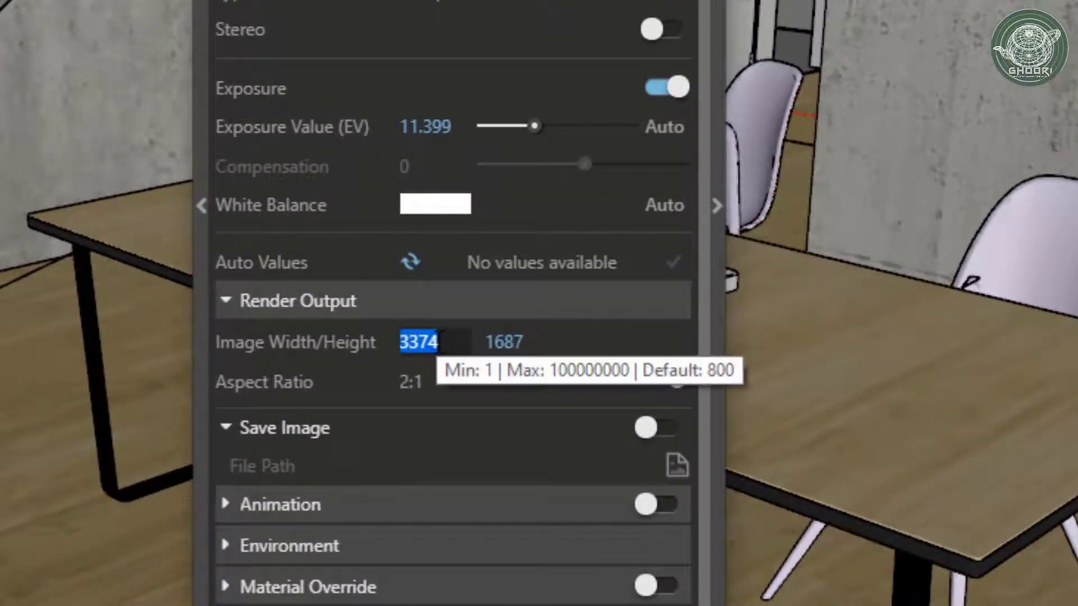
{"action": "type", "text": "30"}
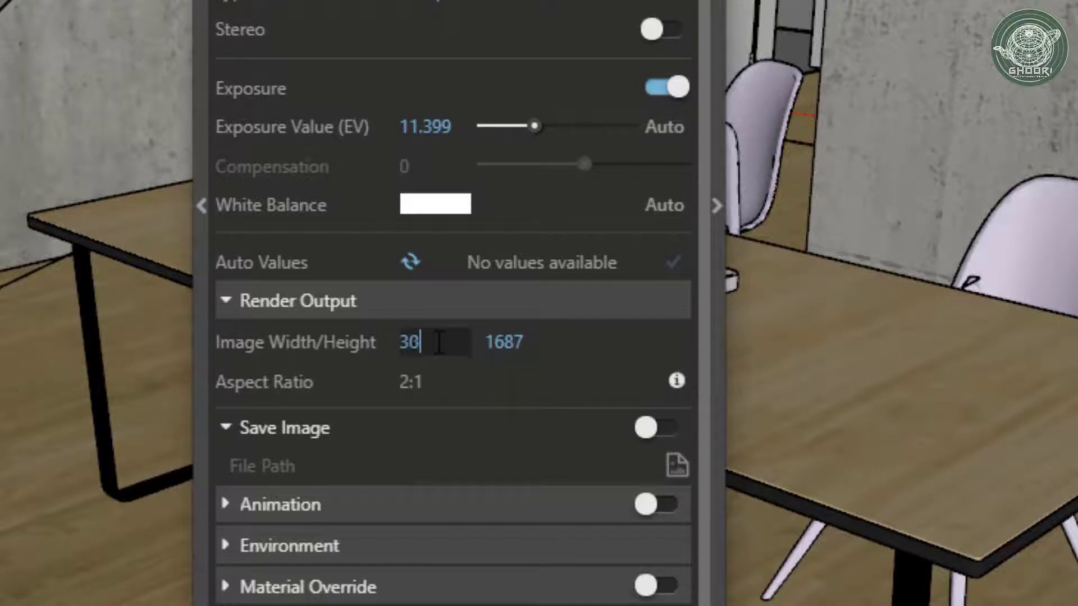
{"action": "type", "text": "00"}
{"action": "key", "text": "Return"}
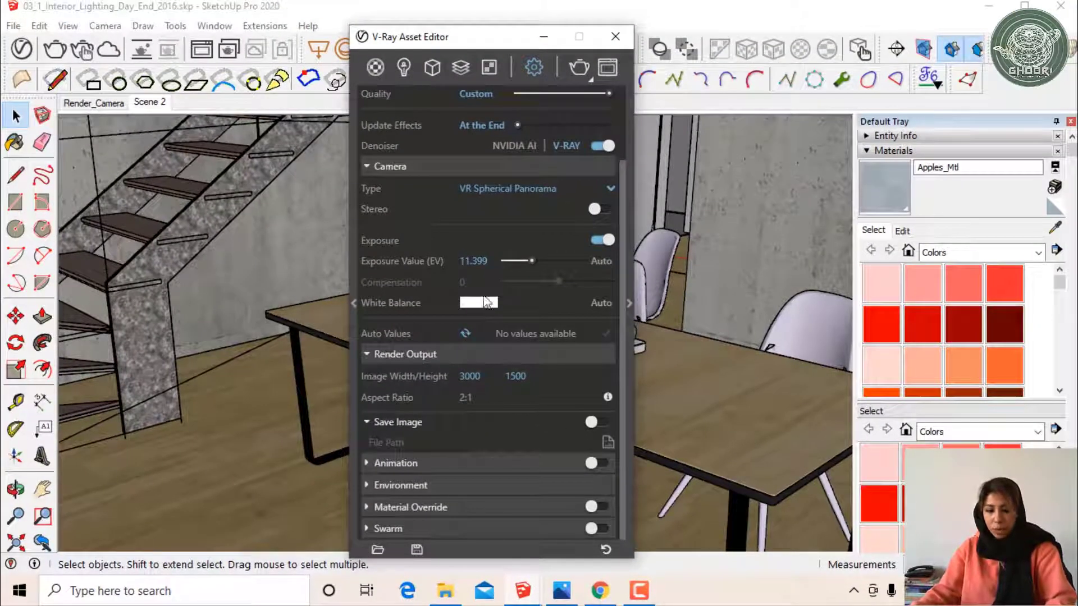
{"action": "left_click_drag", "start_coordinate": [476, 37], "coordinate": [466, 30]}
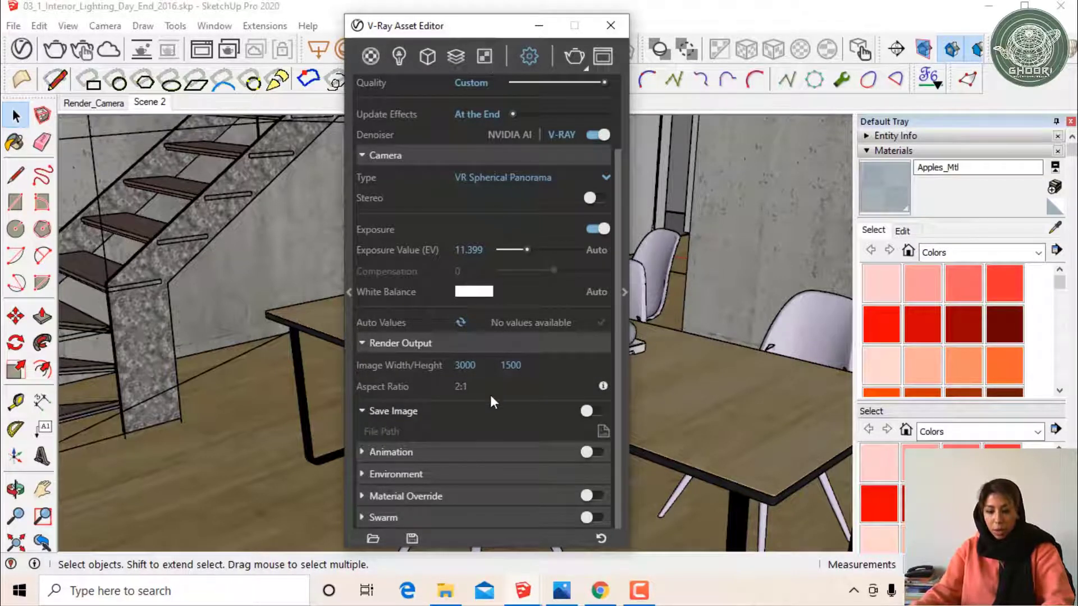
Turn on Progressive rendering at Medium quality and expand the Render Parameters panel.
{"action": "left_click", "coordinate": [446, 343]}
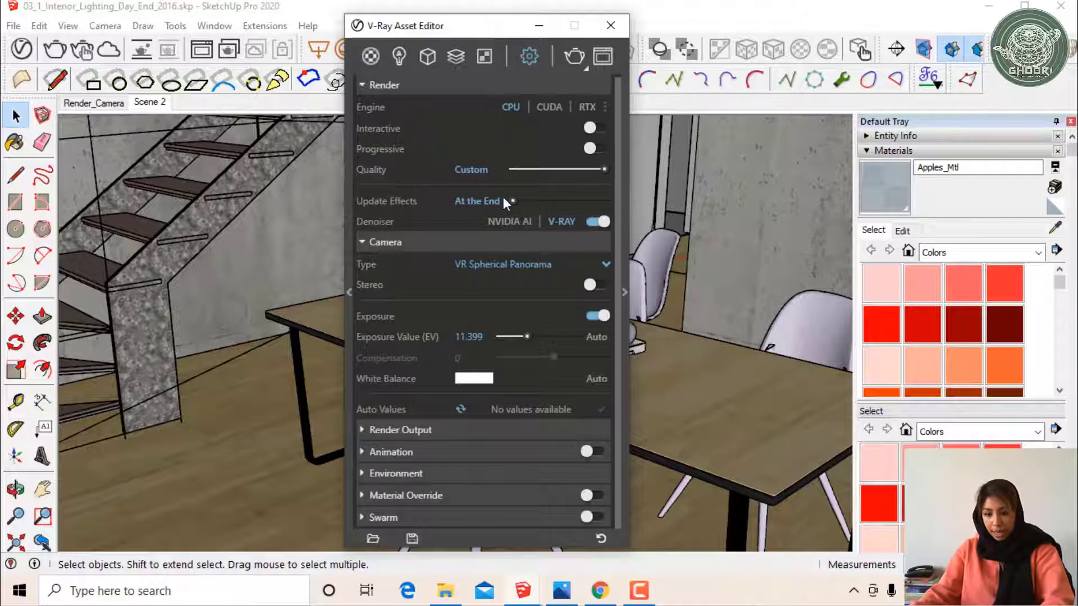
{"action": "left_click", "coordinate": [489, 242]}
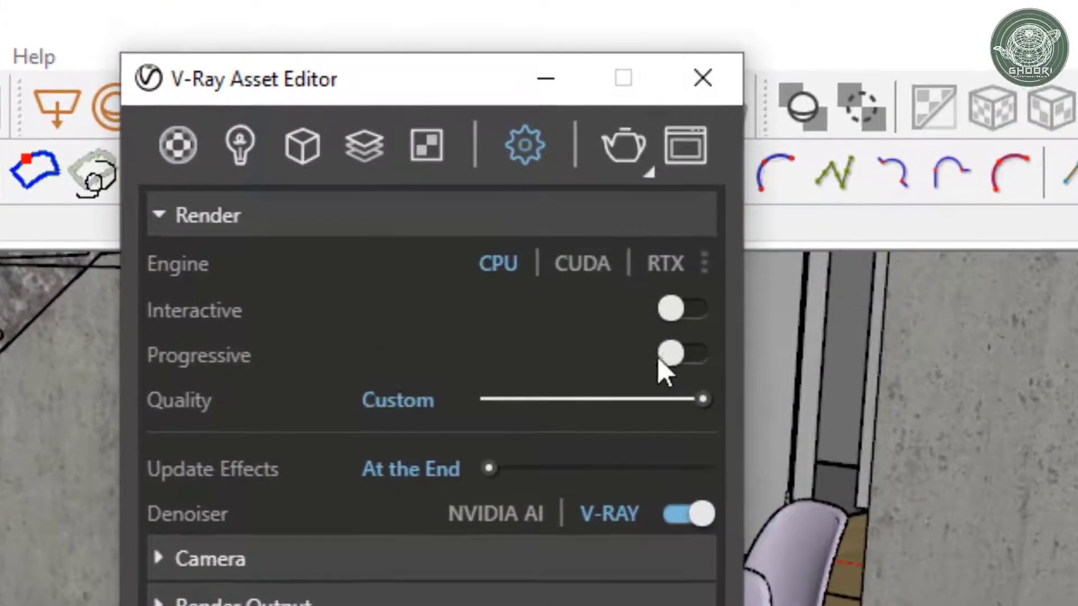
{"action": "left_click", "coordinate": [658, 358]}
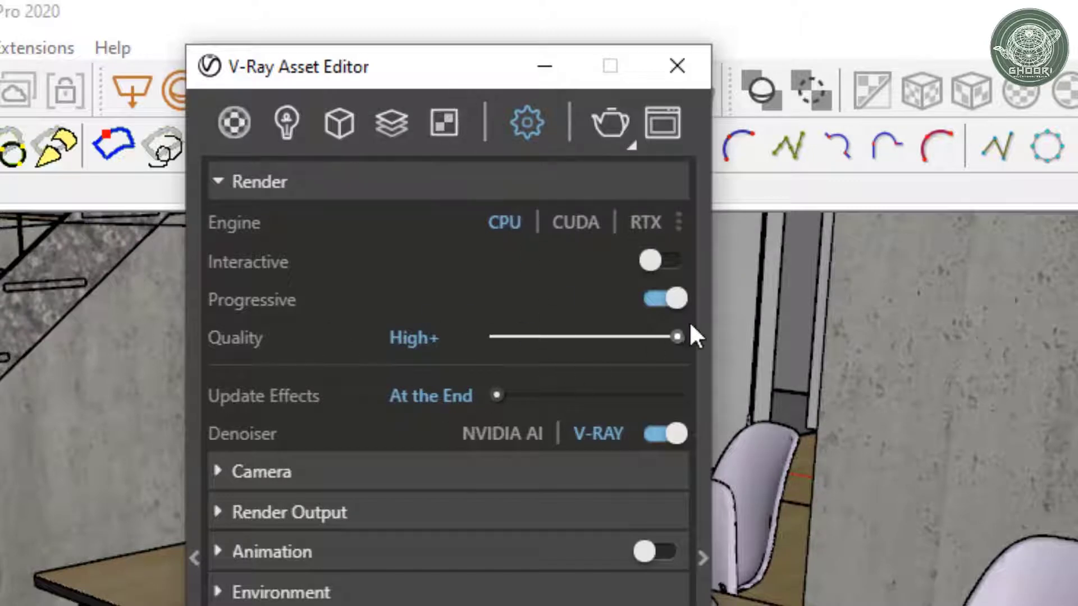
{"action": "left_click_drag", "start_coordinate": [593, 336], "coordinate": [571, 337]}
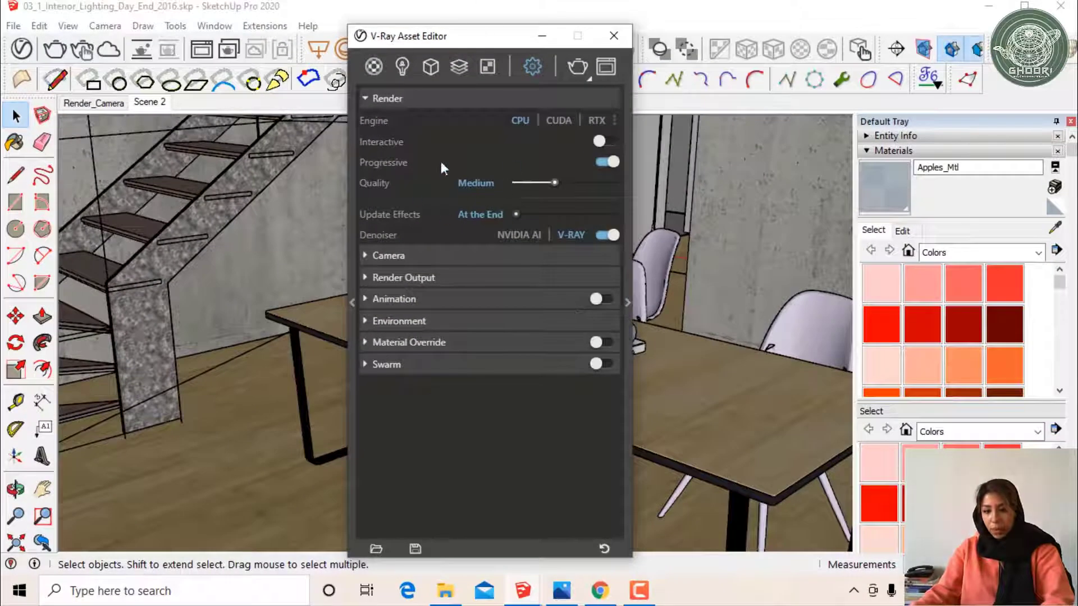
{"action": "left_click", "coordinate": [628, 302]}
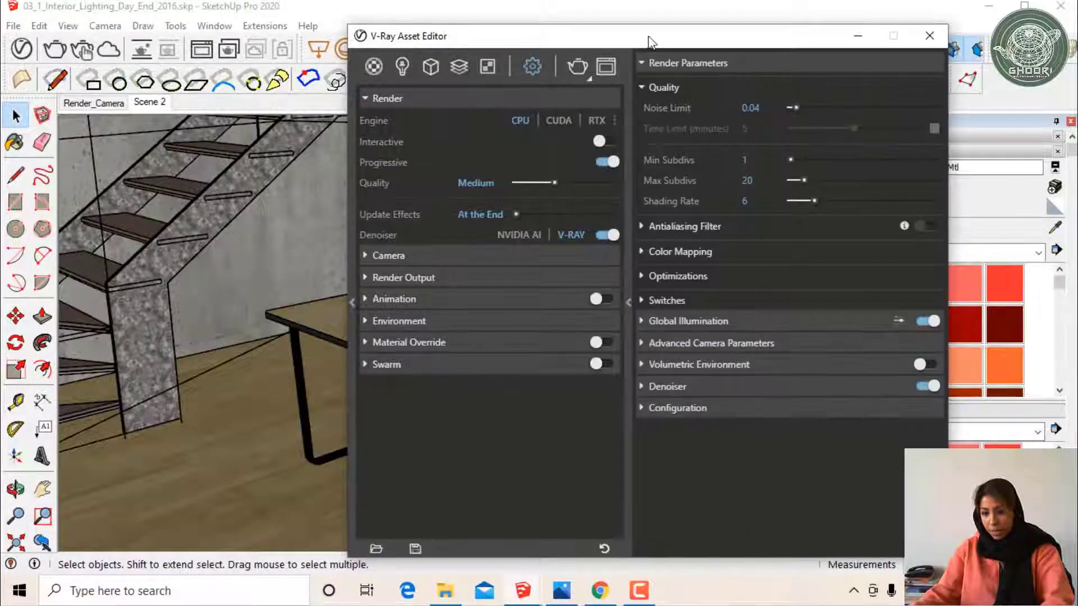
Change the Noise Limit from 0.04 to .01.
{"action": "left_click_drag", "start_coordinate": [645, 37], "coordinate": [601, 50]}
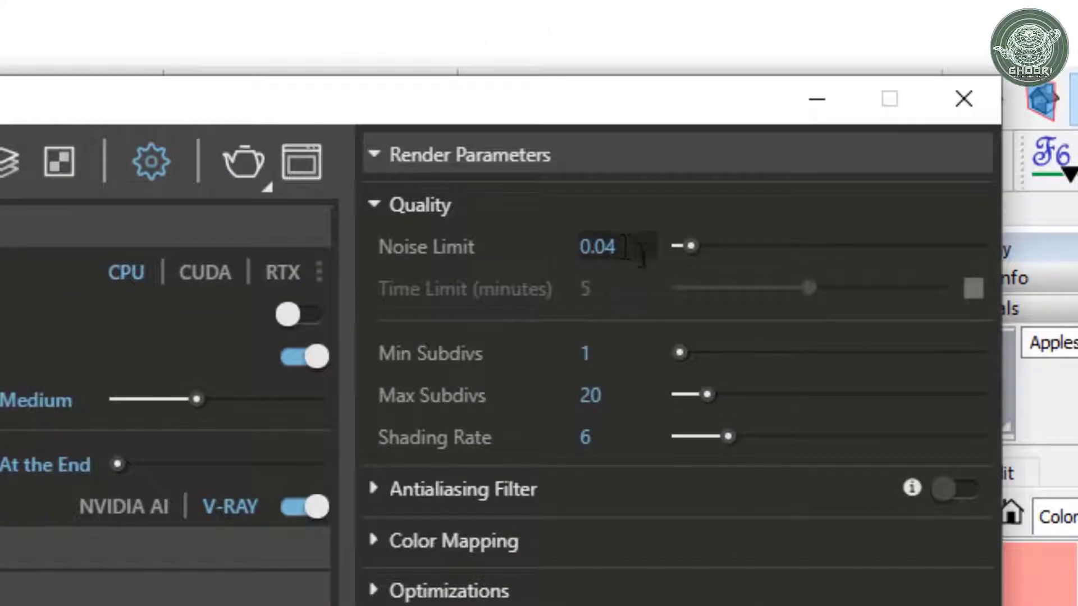
{"action": "mouse_move", "coordinate": [600, 246]}
{"action": "double_click", "coordinate": [617, 245]}
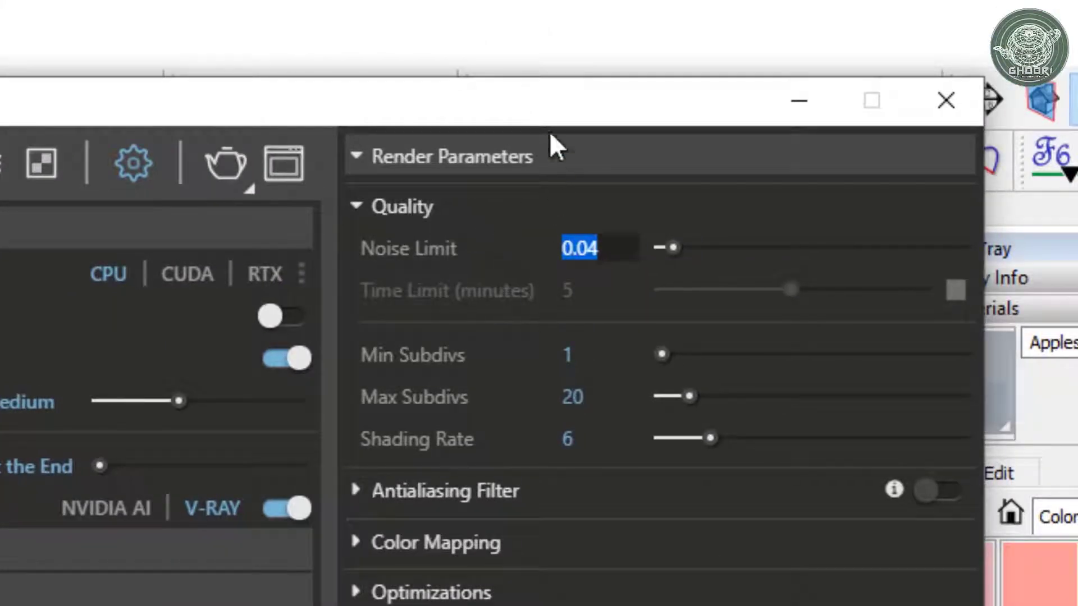
{"action": "left_click_drag", "start_coordinate": [544, 117], "coordinate": [440, 118]}
{"action": "key", "text": "BackSpace"}
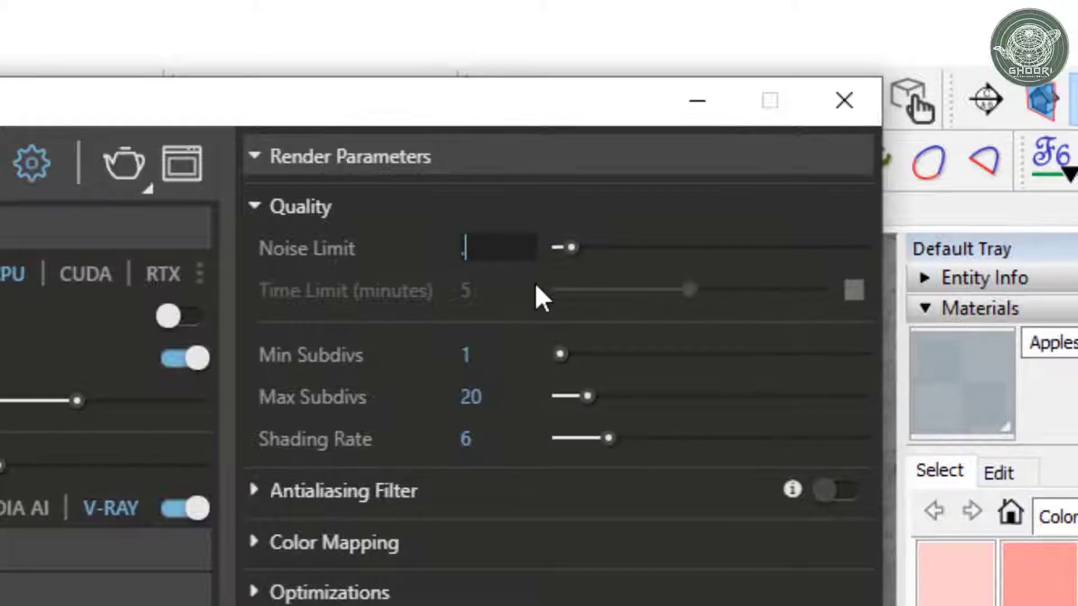
{"action": "type", "text": ".01"}
{"action": "left_click_drag", "start_coordinate": [300, 121], "coordinate": [224, 111]}
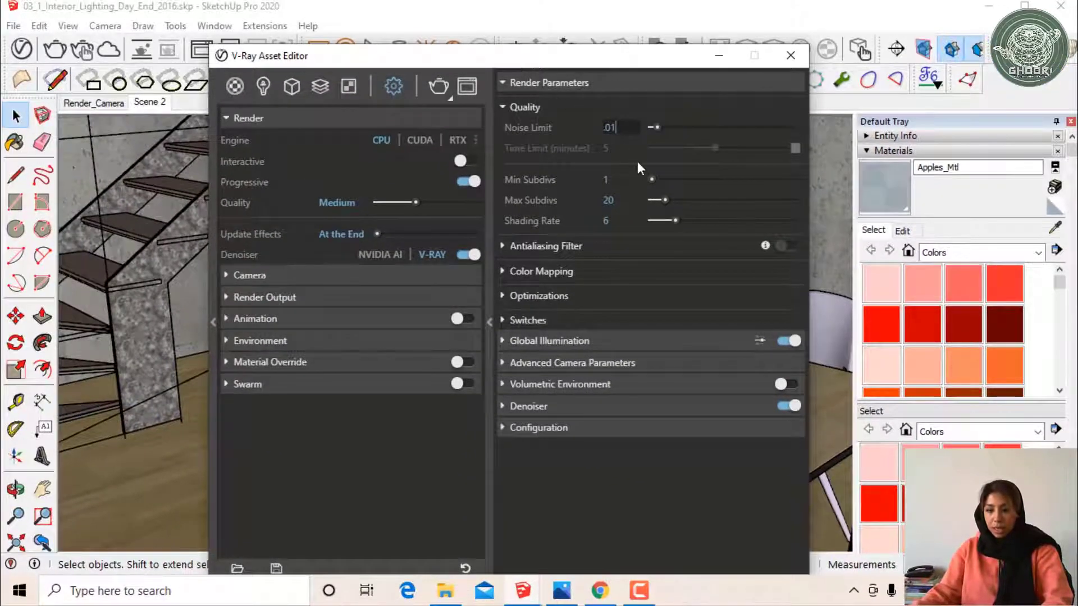
{"action": "mouse_move", "coordinate": [500, 60]}
{"action": "left_mouse_down"}
{"action": "mouse_move", "coordinate": [515, 58]}
{"action": "mouse_move", "coordinate": [492, 62]}
{"action": "left_mouse_up"}
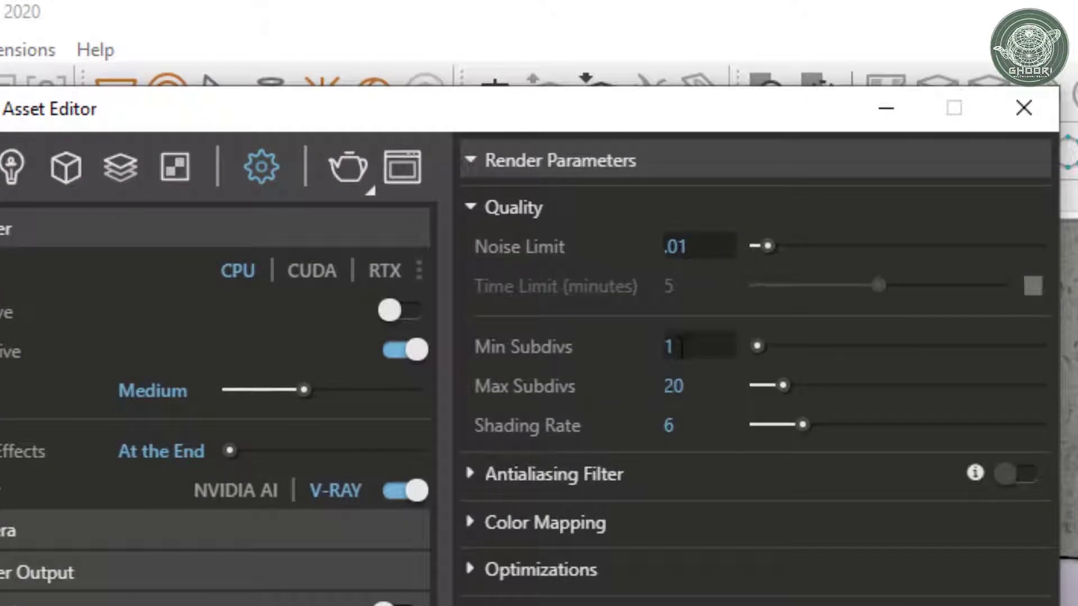
Raise Max Subdivs from 20 to 24.
{"action": "left_click", "coordinate": [691, 385]}
{"action": "double_click", "coordinate": [691, 384]}
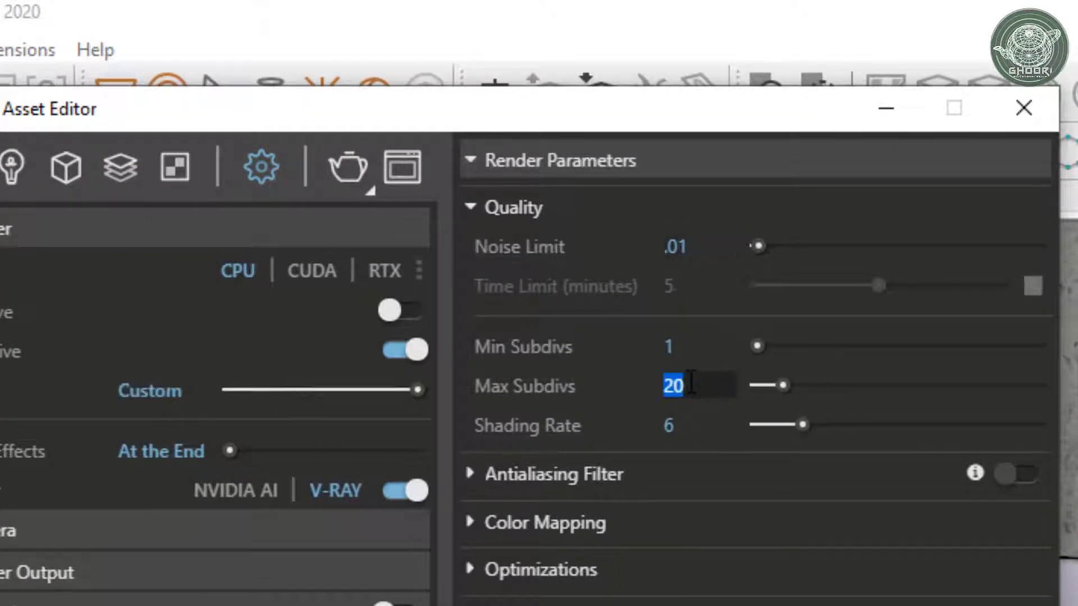
{"action": "type", "text": "2"}
{"action": "key", "text": "Return"}
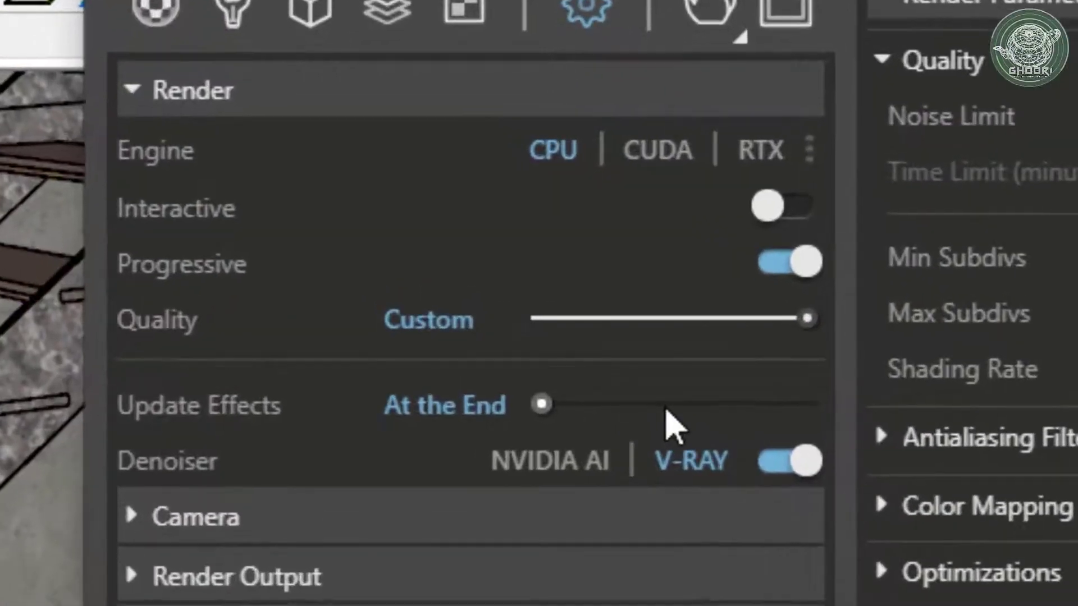
Set Update Effects to Often and start rendering the 3000 x 1500 panorama.
{"action": "left_click", "coordinate": [427, 239]}
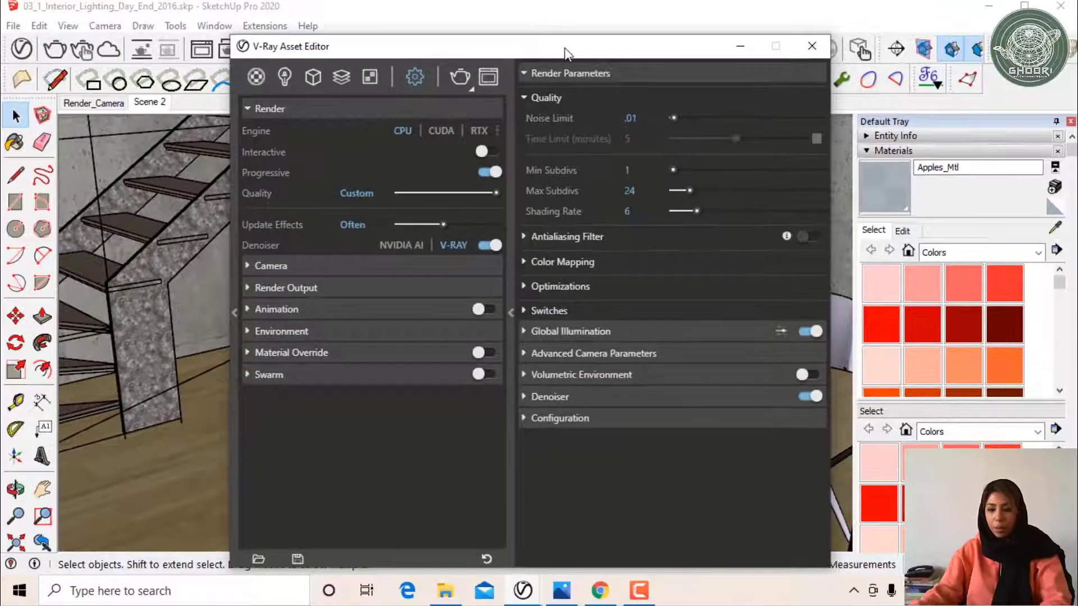
{"action": "mouse_move", "coordinate": [565, 52]}
{"action": "left_mouse_down"}
{"action": "mouse_move", "coordinate": [557, 41]}
{"action": "mouse_move", "coordinate": [498, 54]}
{"action": "left_mouse_up"}
{"action": "left_click", "coordinate": [450, 88]}
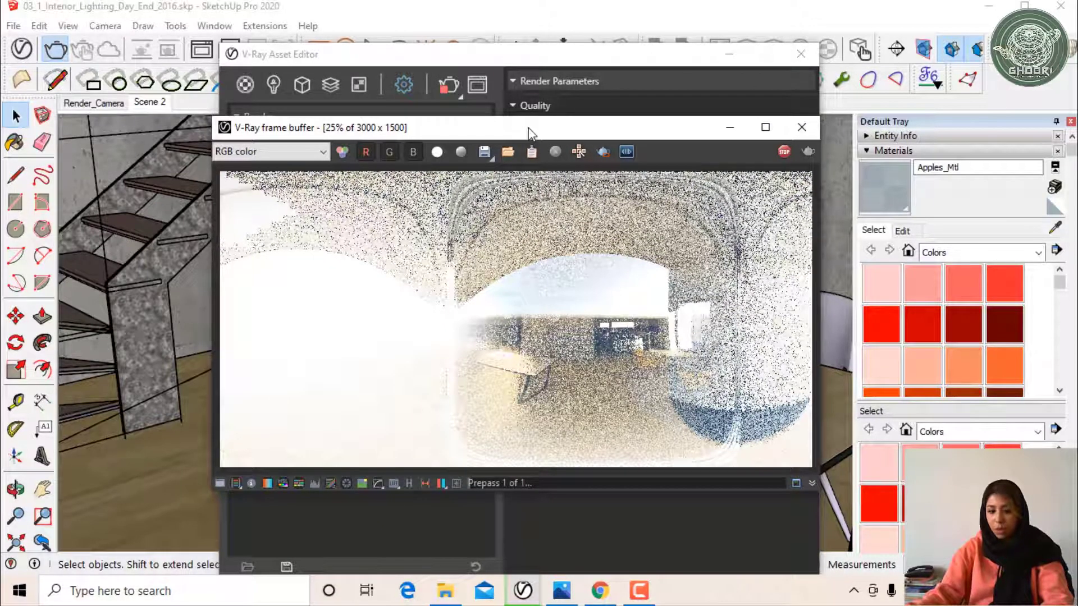
Let the panorama render finish and view the saved sadadasda.jpg in Windows Photos.
{"action": "left_click_drag", "start_coordinate": [527, 123], "coordinate": [523, 114]}
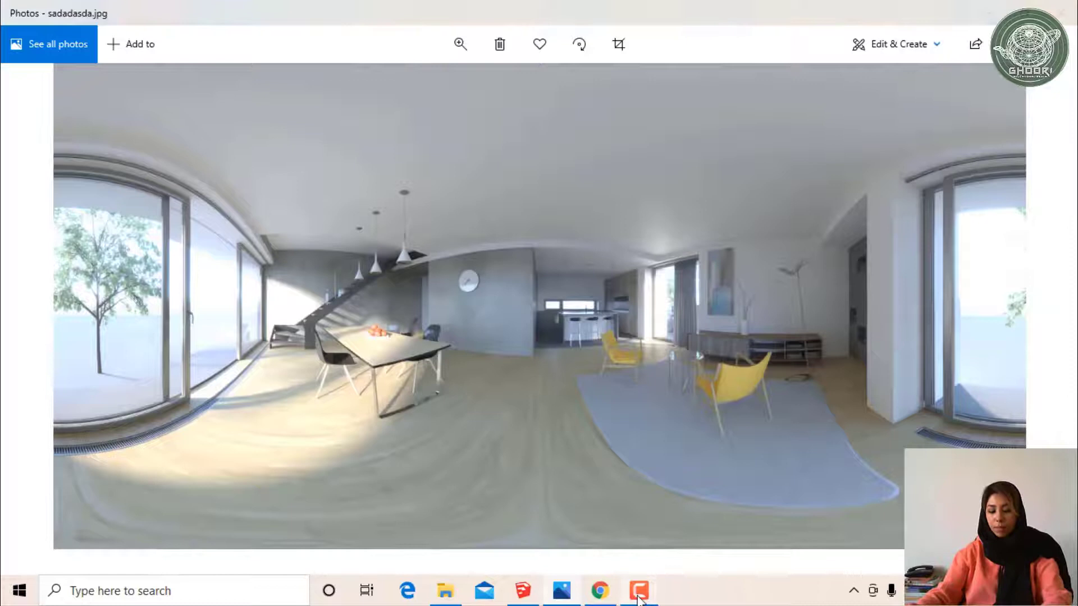
{"action": "left_click", "coordinate": [638, 600]}
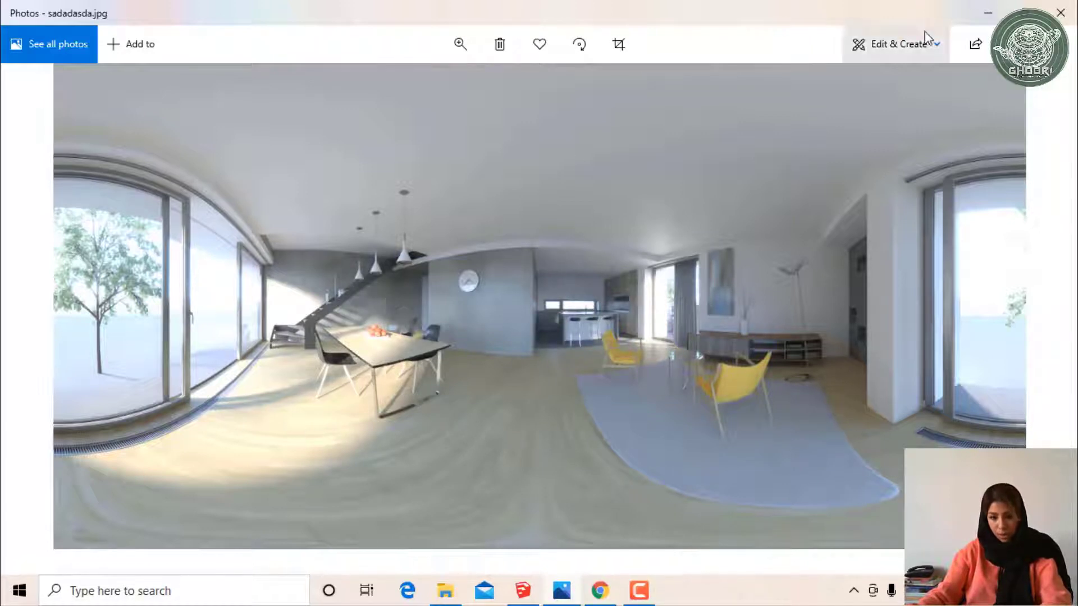
Minimize Windows Photos to bring forward the GoPro VR Player 2.0 page in Chrome.
{"action": "left_click", "coordinate": [988, 13]}
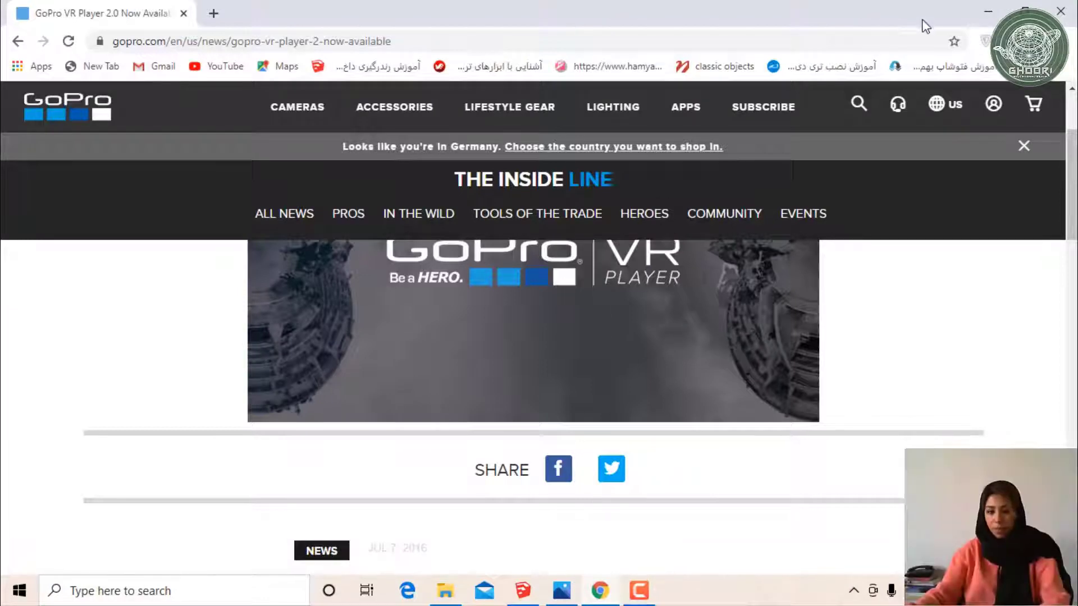
Minimize Chrome and launch GoPro VR Player 3.0 from its desktop shortcut.
{"action": "left_click", "coordinate": [988, 11]}
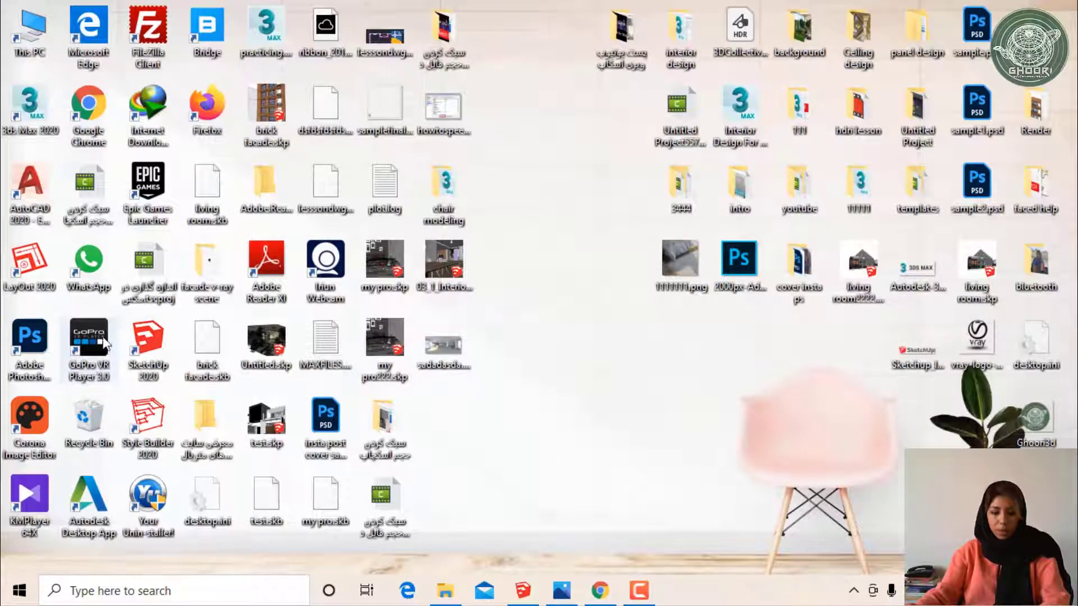
{"action": "double_click", "coordinate": [96, 330]}
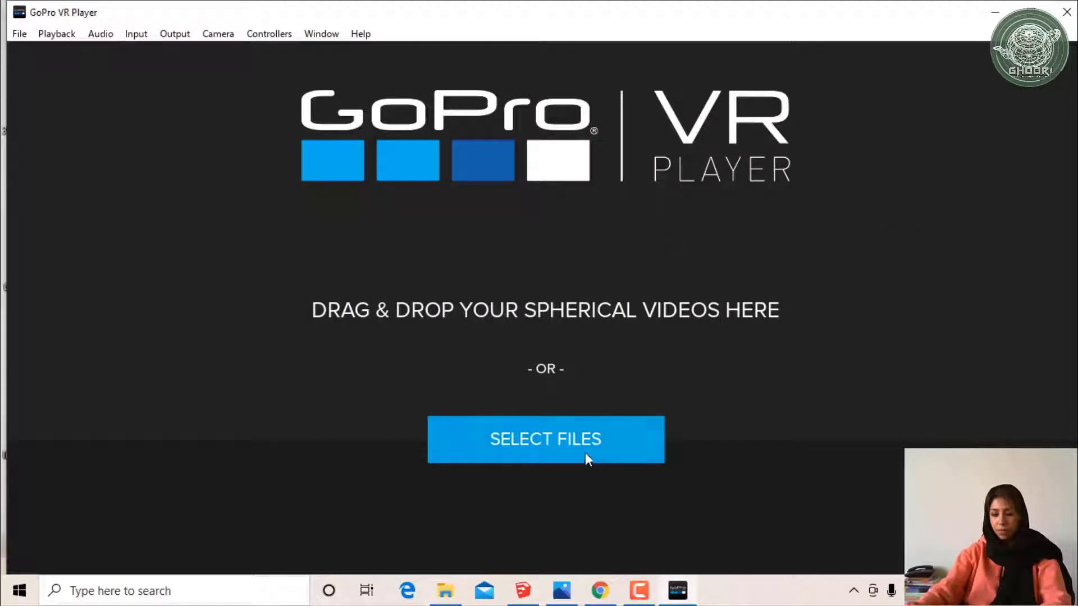
Open sadadasda.jpg from the Desktop in GoPro VR Player via Select Files.
{"action": "left_click", "coordinate": [584, 452]}
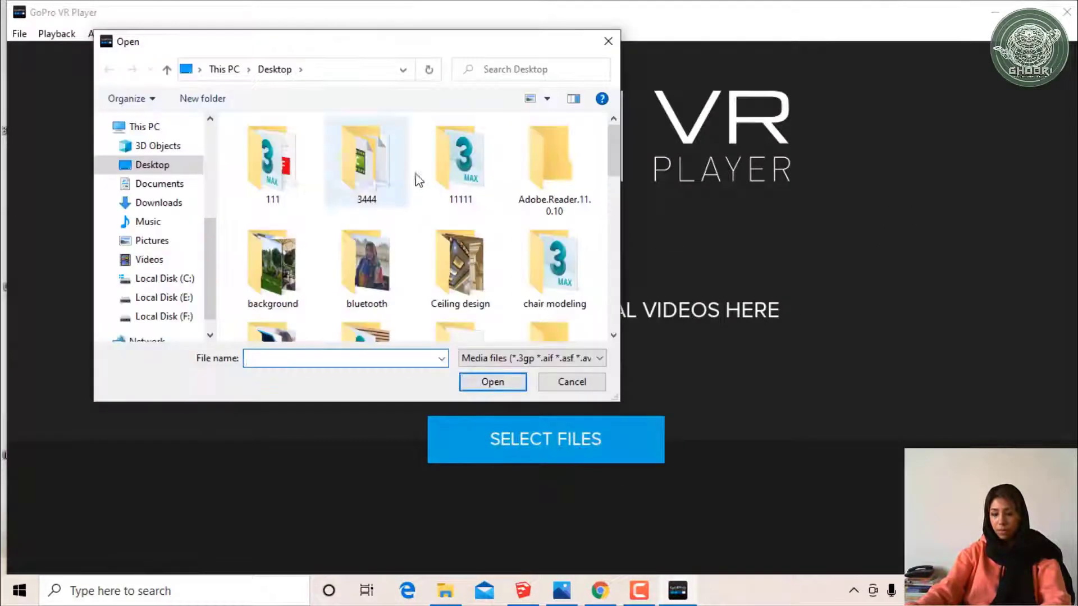
{"action": "scroll", "coordinate": [445, 272], "scroll_direction": "down", "scroll_amount": 5}
{"action": "scroll", "coordinate": [475, 250], "scroll_direction": "down", "scroll_amount": 5}
{"action": "scroll", "coordinate": [438, 247], "scroll_direction": "down", "scroll_amount": 2}
{"action": "left_click", "coordinate": [383, 200]}
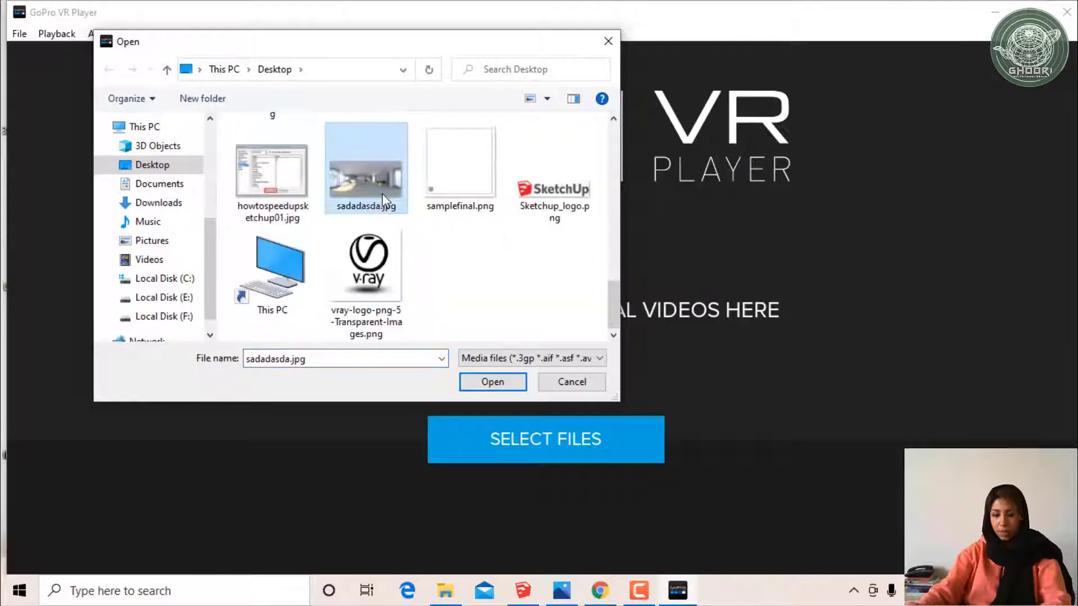
{"action": "left_click", "coordinate": [497, 389]}
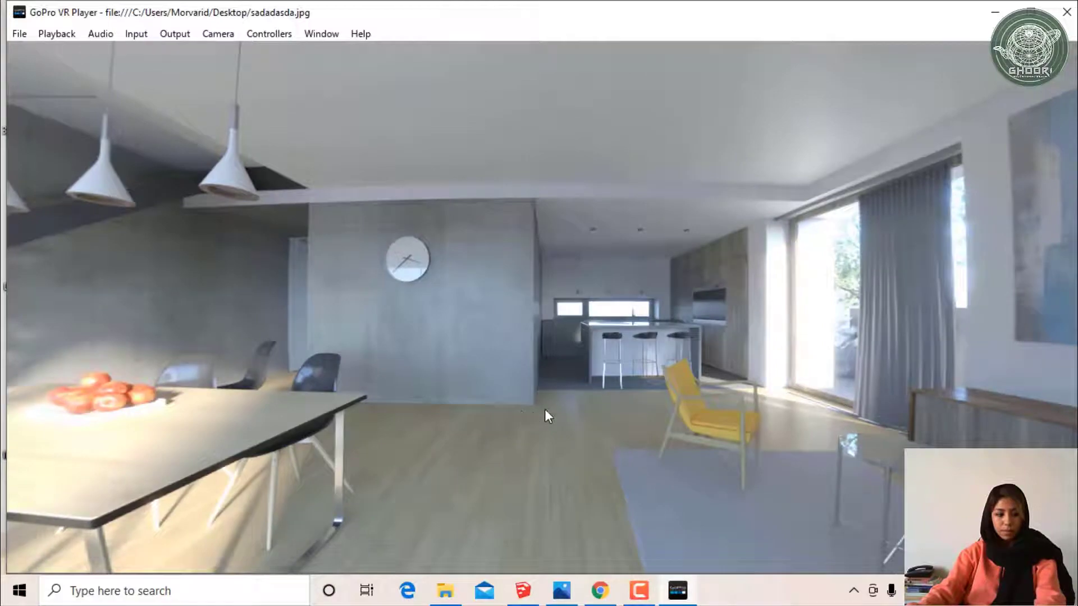
Drag the 360° panorama round from the living area past the window and tree, dining table and stairs, to the kitchen bar stools.
{"action": "left_click_drag", "start_coordinate": [545, 408], "coordinate": [315, 404]}
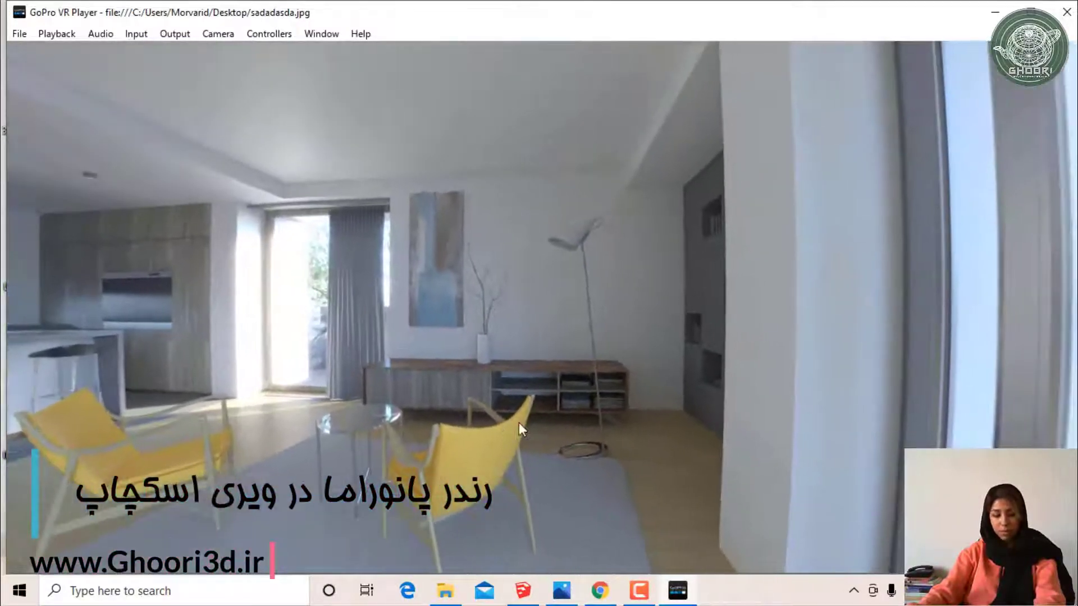
{"action": "left_click_drag", "start_coordinate": [519, 422], "coordinate": [381, 397]}
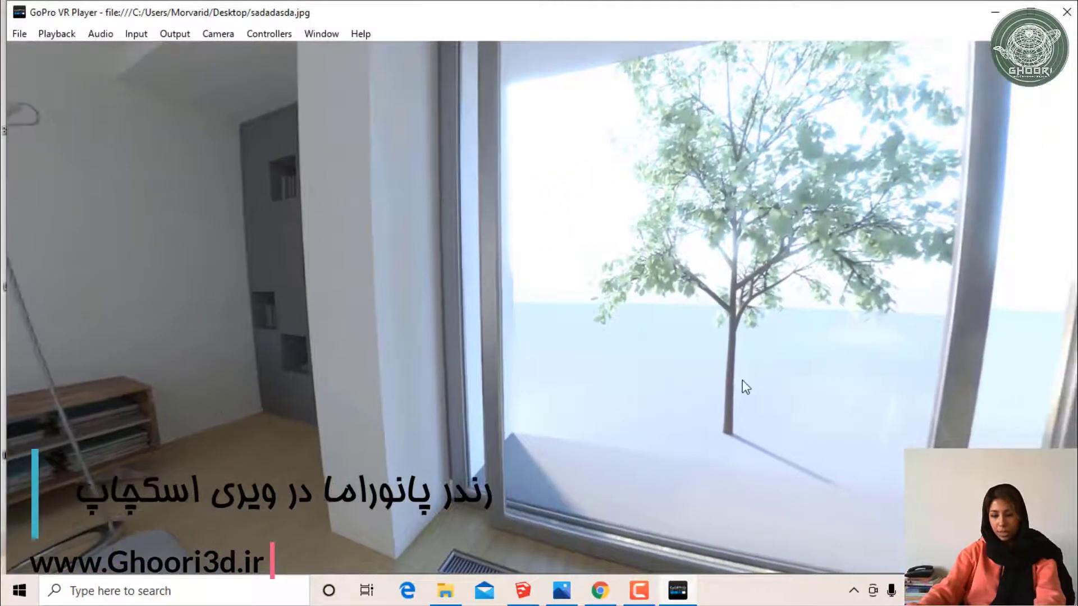
{"action": "left_click_drag", "start_coordinate": [745, 387], "coordinate": [335, 364]}
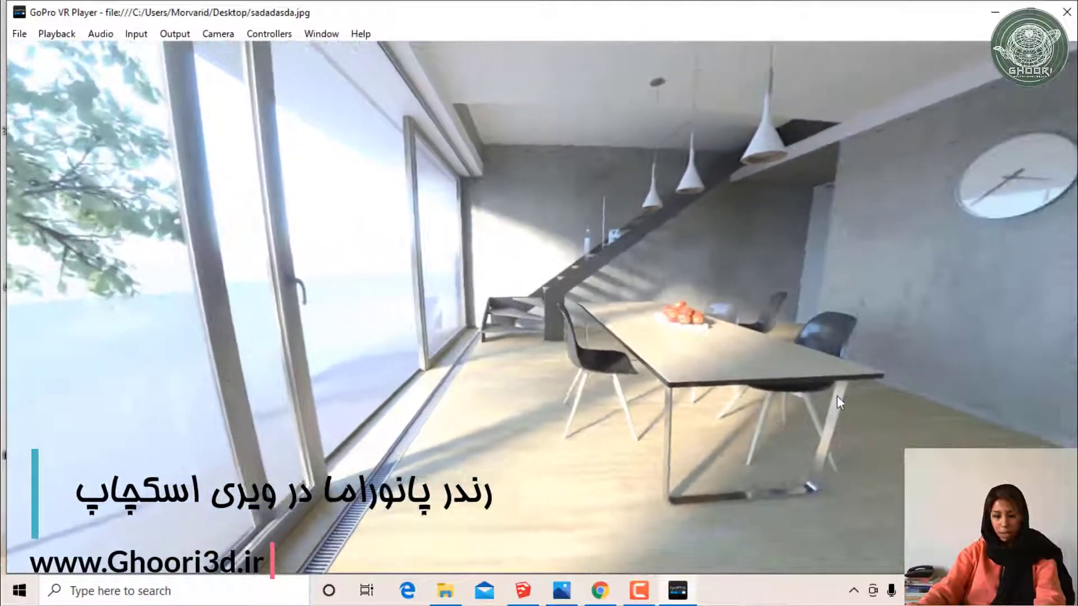
{"action": "left_click_drag", "start_coordinate": [837, 396], "coordinate": [568, 381]}
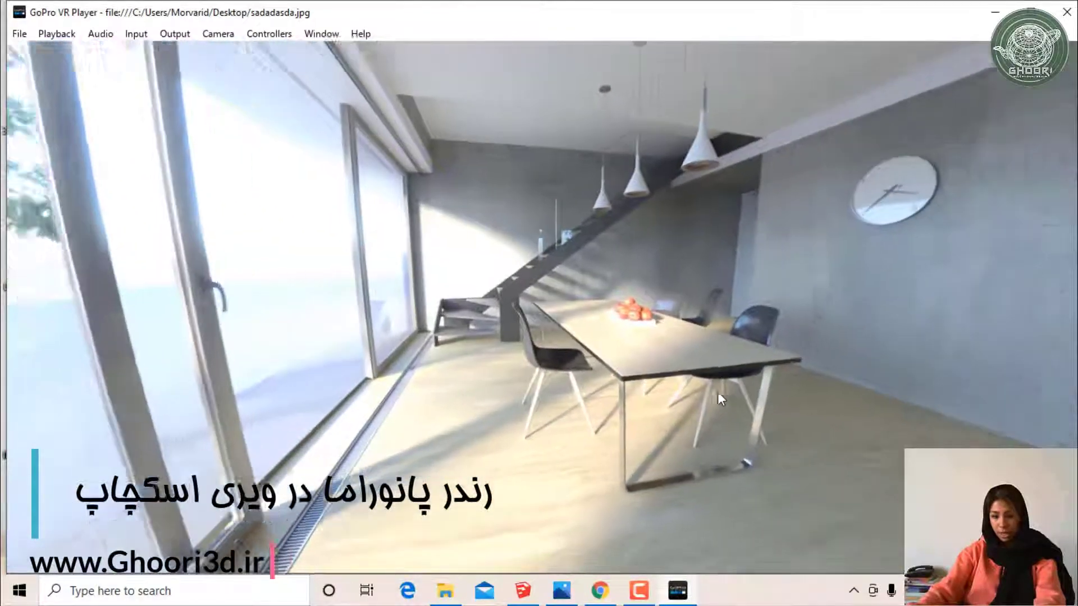